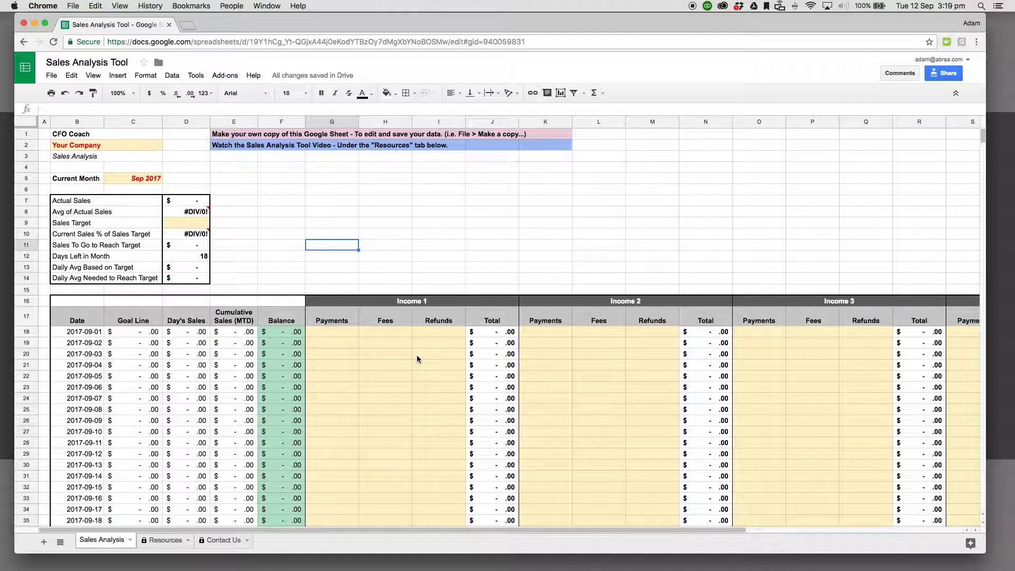
left_click(52, 76)
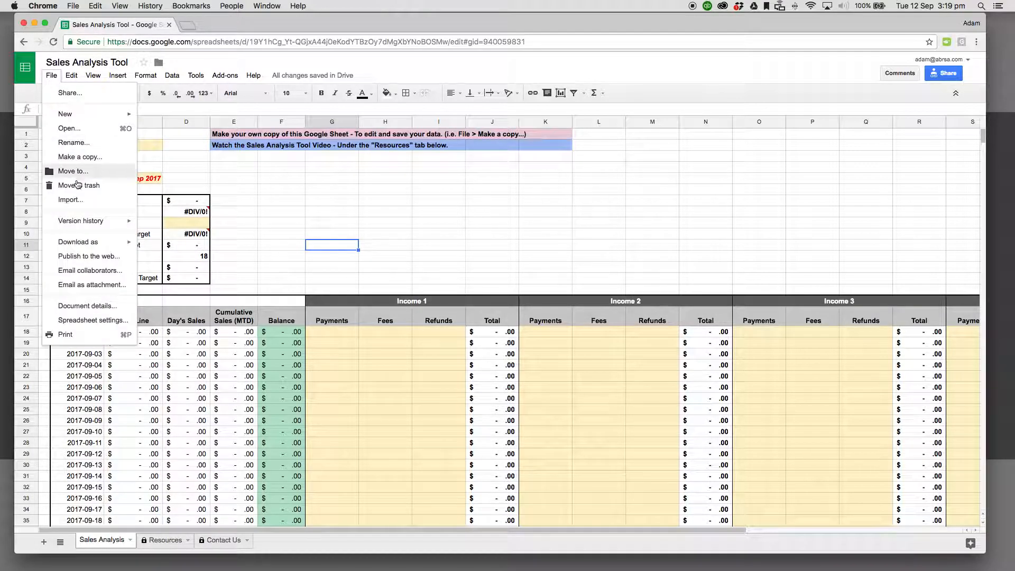
left_click(76, 159)
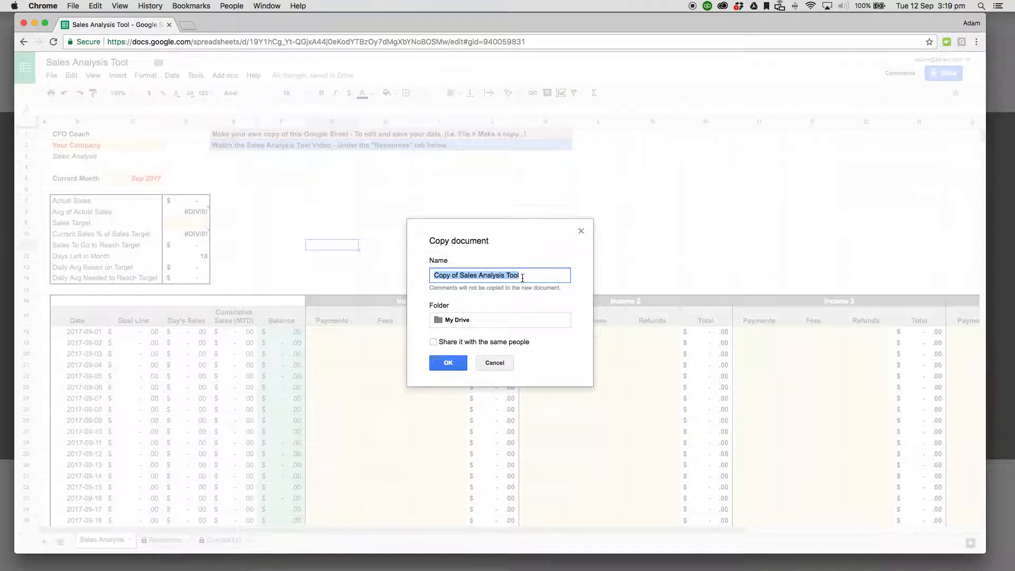
left_click(582, 231)
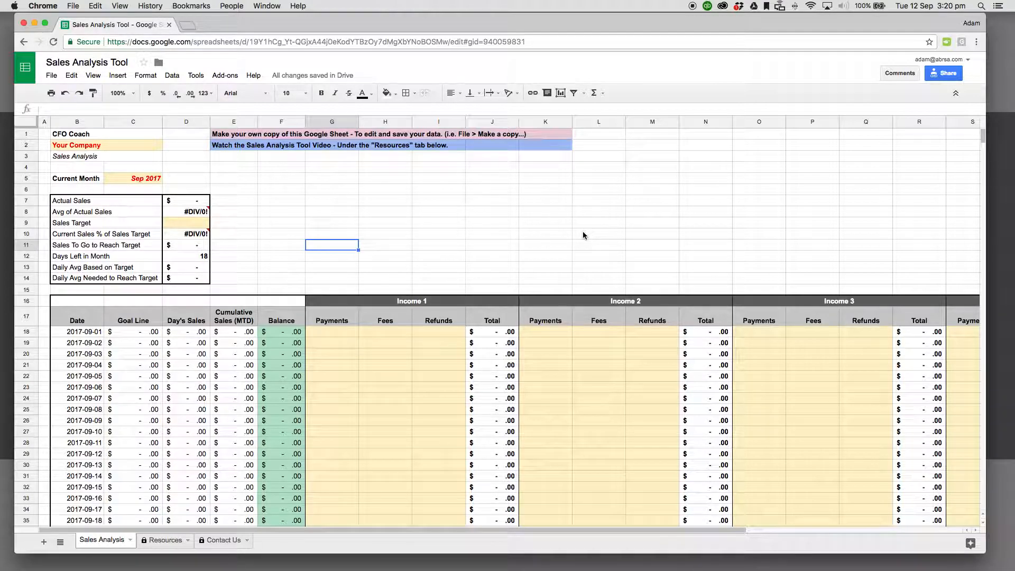
- Replace the Your Company placeholder in the sheet header with ABR Consulting
left_click(104, 145)
type("ABR")
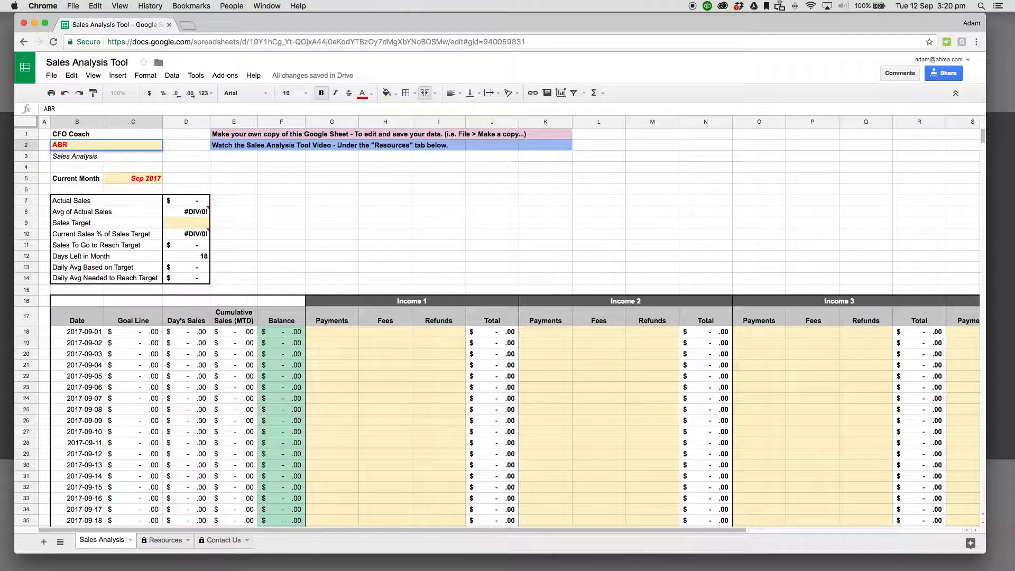
type(" Consulting")
key("Return")
key("Down")
key("Down")
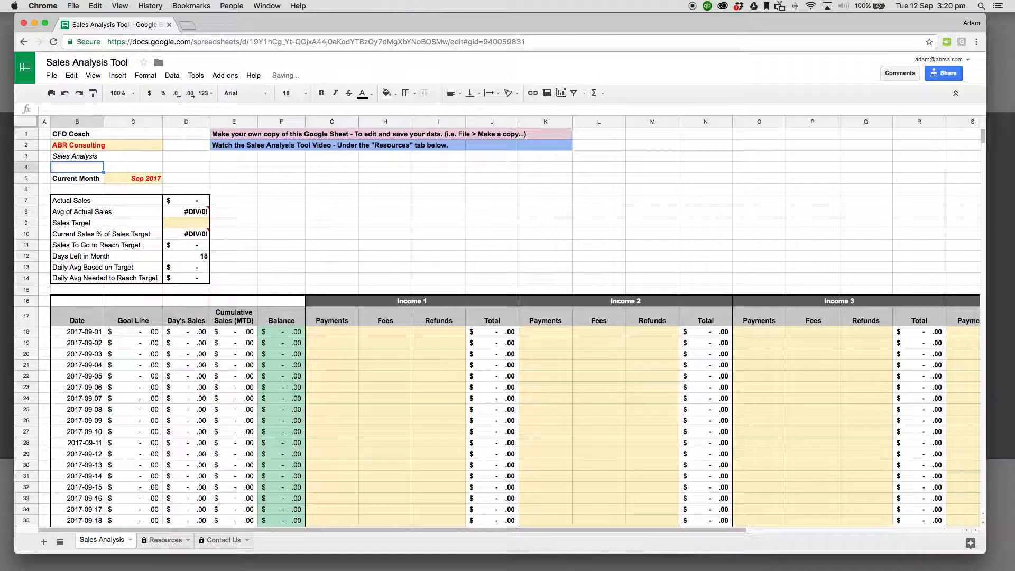
- Set the Sales Target to 24,000 and review the Daily Avg Needed to Reach Target row
key("Right")
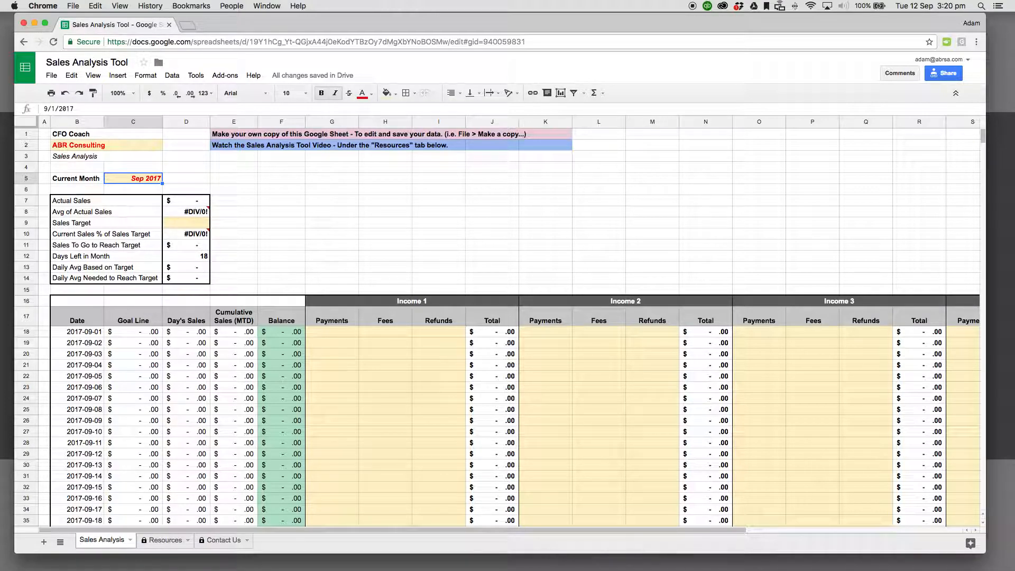
left_click(188, 180)
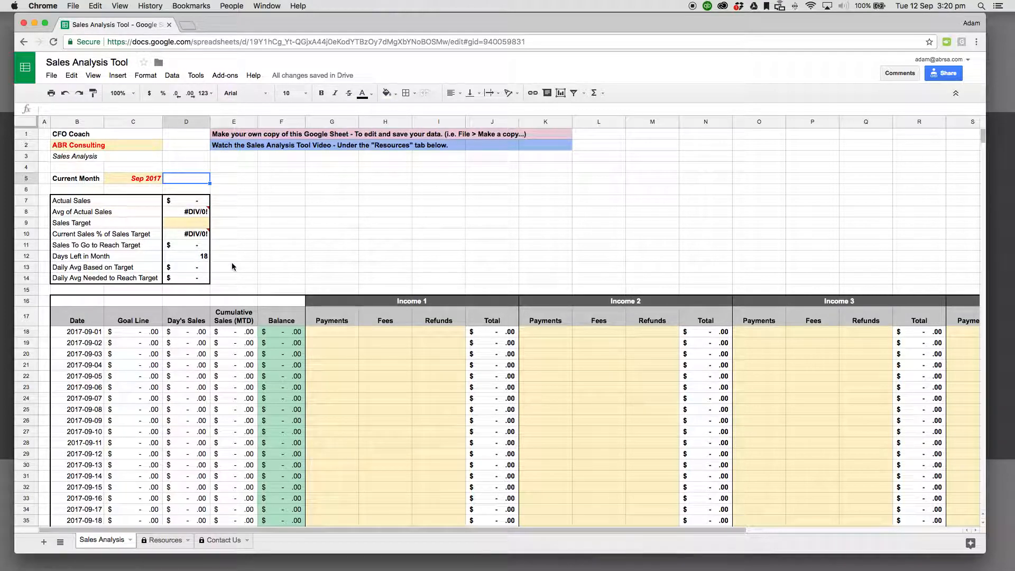
left_click(185, 224)
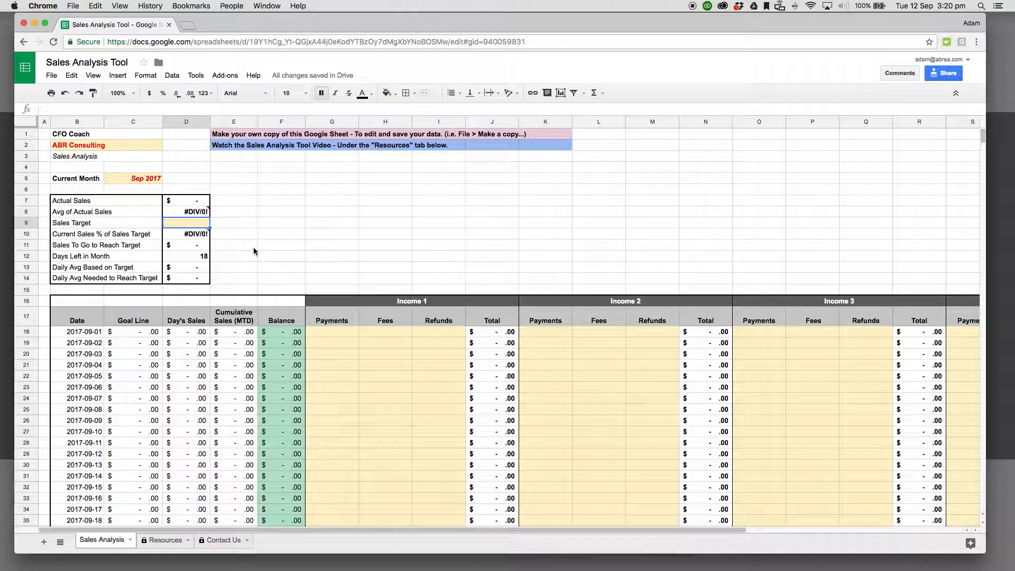
type("24,000")
key("Return")
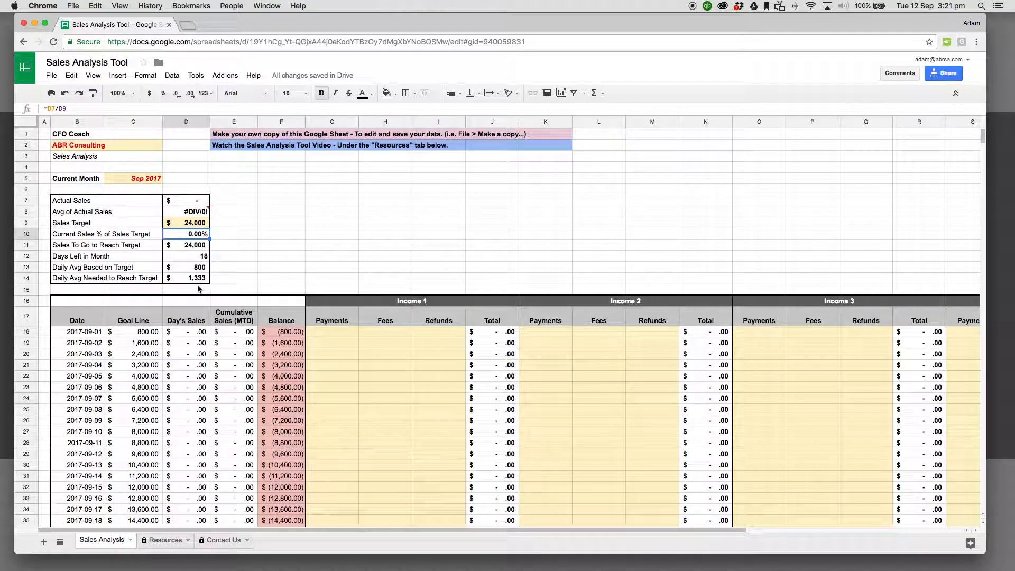
left_click_drag(100, 280, 175, 281)
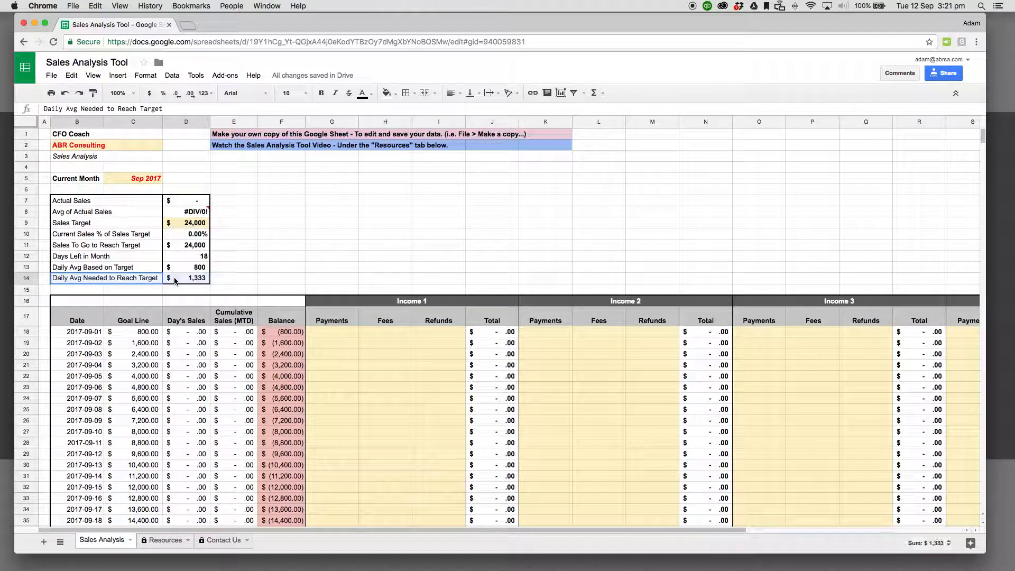
left_click(217, 282)
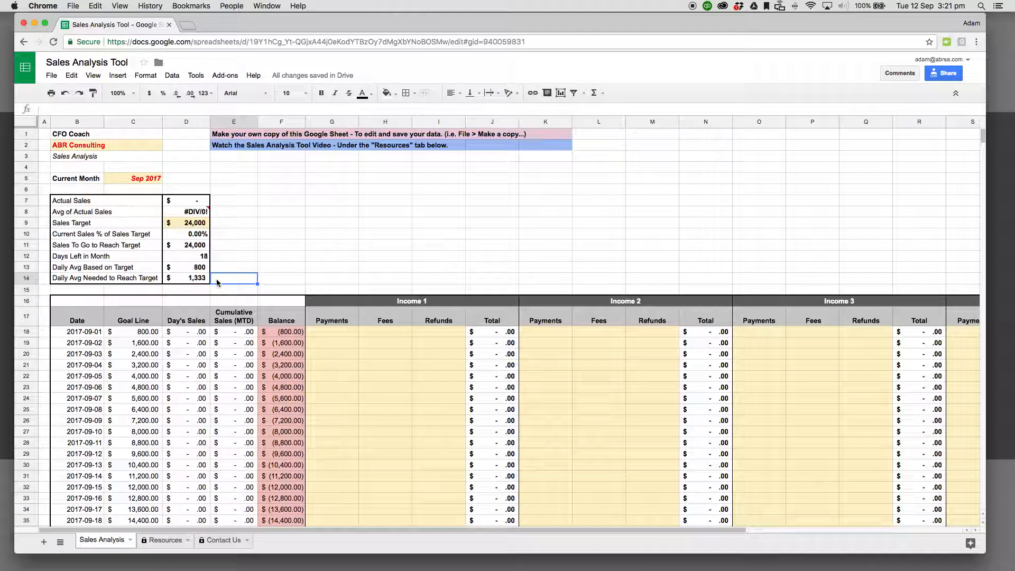
- Rename the Income 1 column group to Consulting and the Income 2 group to Bookkeeping
left_click(426, 305)
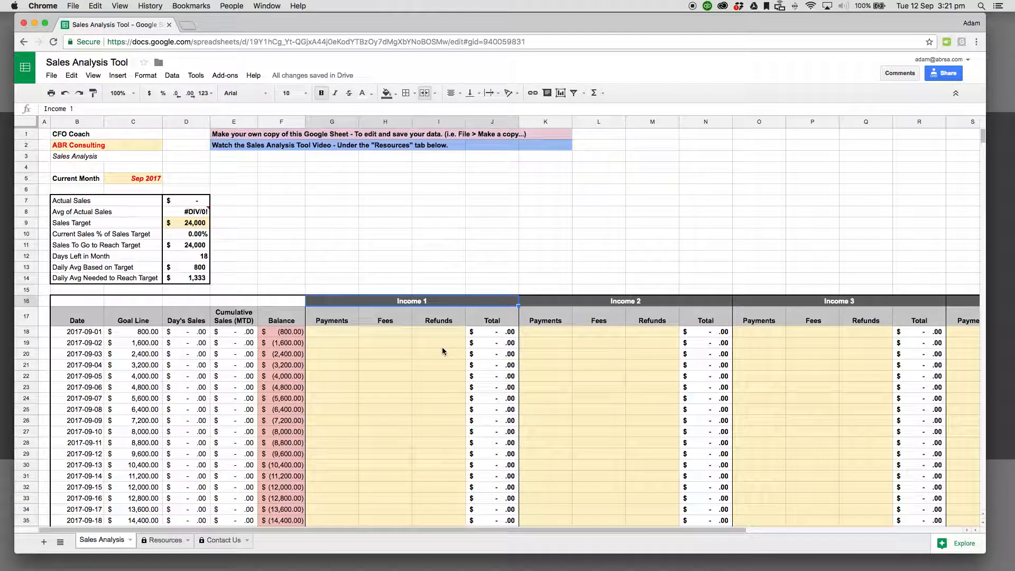
type("Consulting")
key("Return")
key("Up")
key("Right")
type("Bookkeeping")
key("Return")
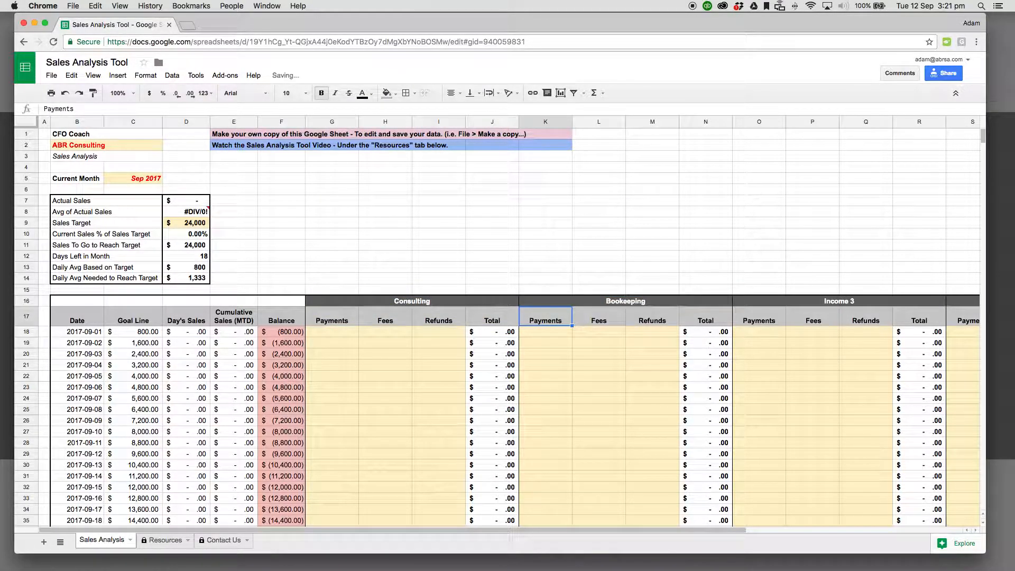
key("Up")
type("Boo")
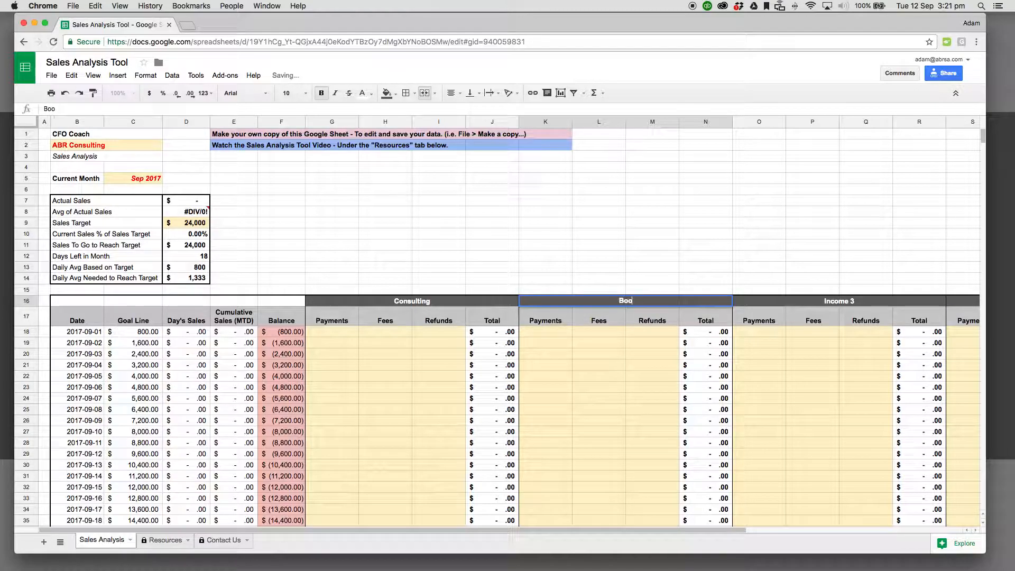
type("kkeeping")
key("Return")
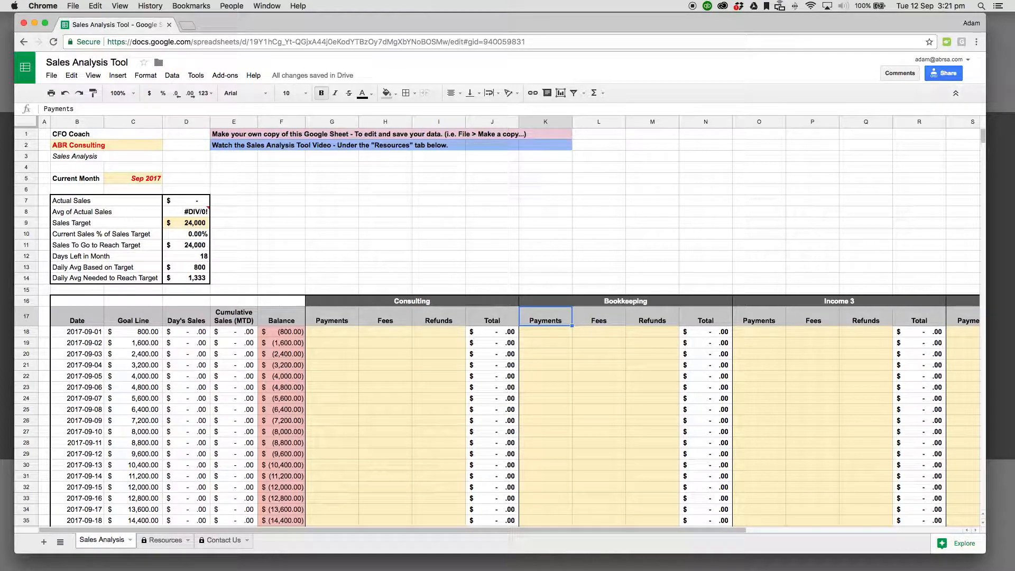
- Enter a Consulting payment of 900 and a fee of -26 for 2017-09-01
left_click(328, 335)
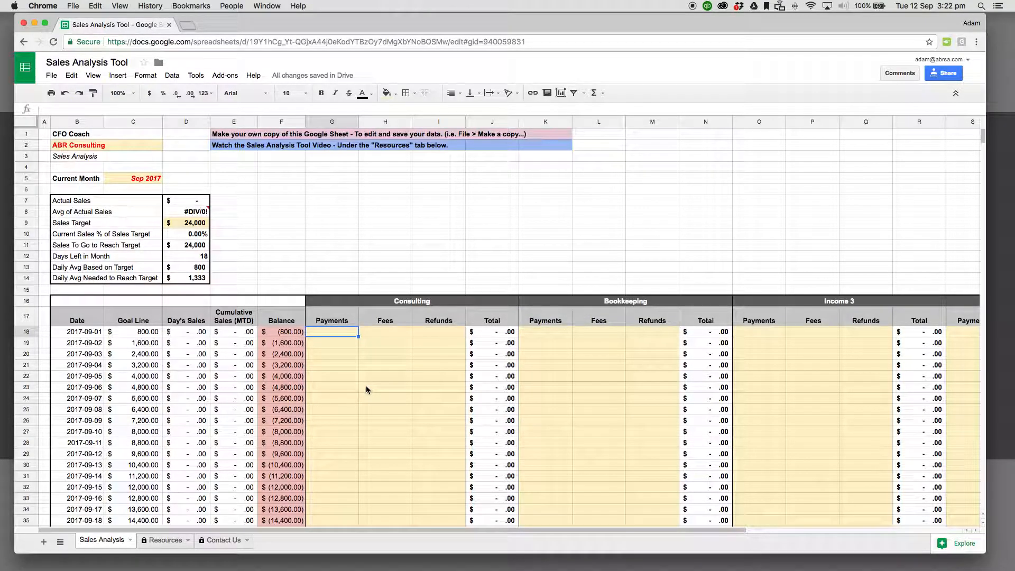
type("900")
key("Tab")
type("-")
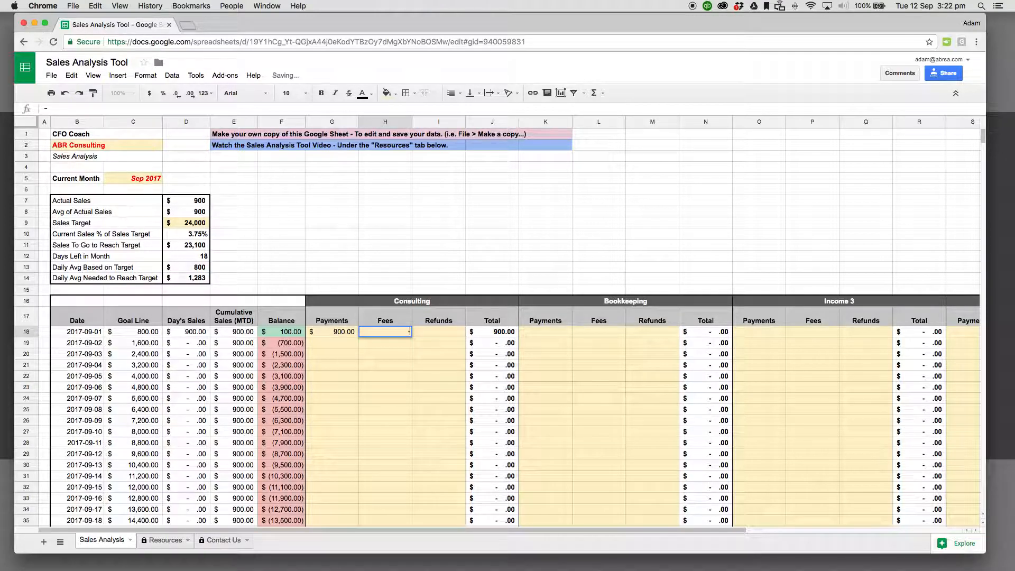
type("26")
key("Tab")
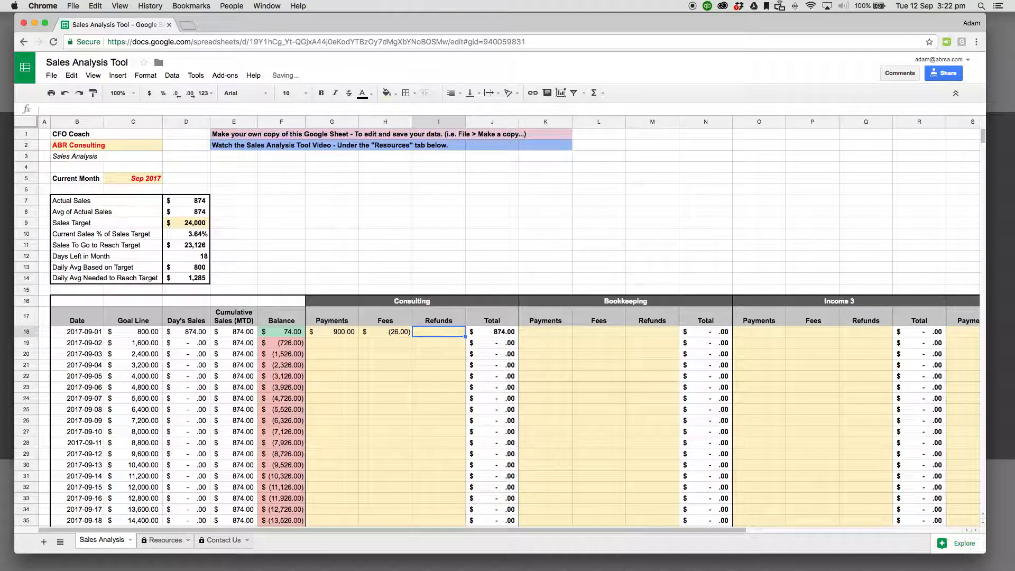
- Enter a Bookkeeping payment of 1,200 and a fee of -35 for 2017-09-01
key("Tab")
key("Tab")
type("1,200")
key("Tab")
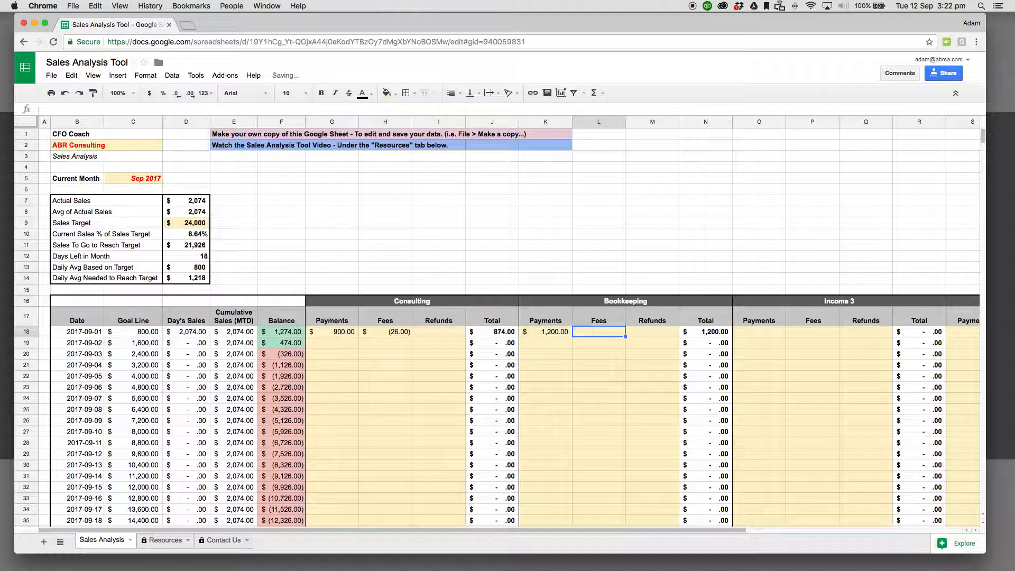
type("-35")
key("Return")
- Copy the 2017-09-01 payments and fees of both Consulting and Bookkeeping down through 2017-09-11
key("Left")
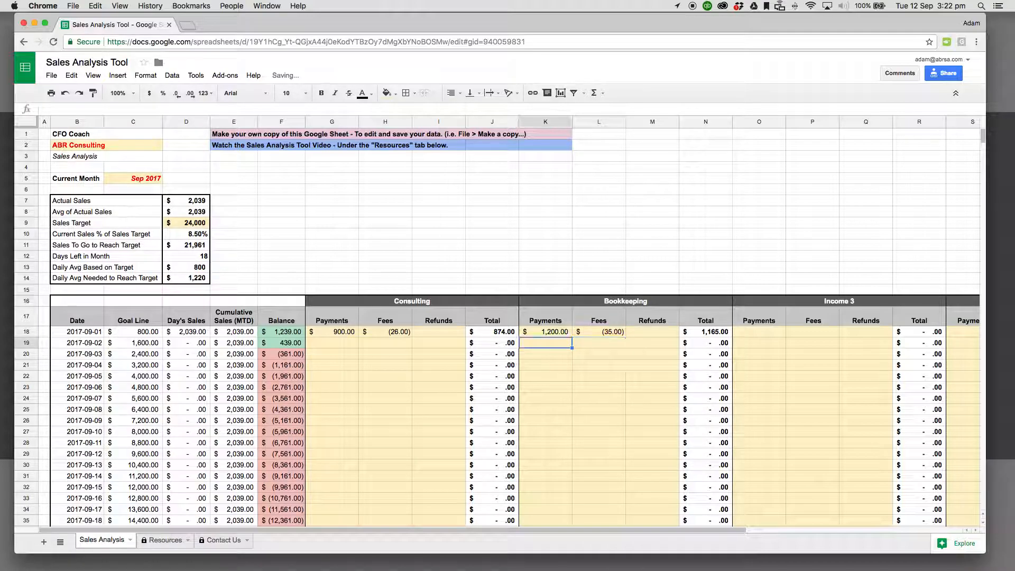
key("Left")
left_click_drag(345, 333, 407, 442)
left_click_drag(547, 332, 613, 445)
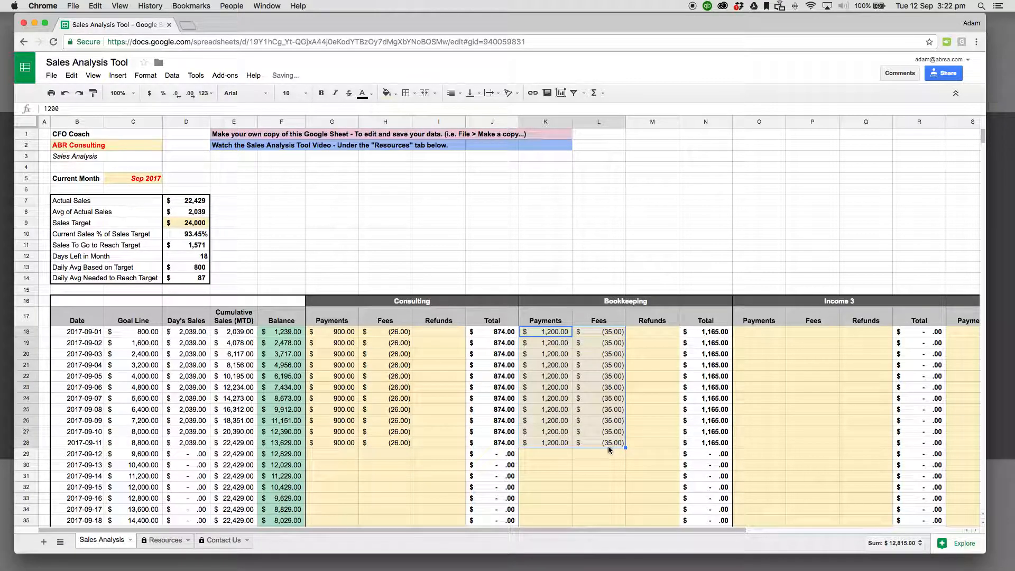
- Enter Consulting refunds of -450 for 2017-09-02 and -900 for 2017-09-04
left_click(439, 341)
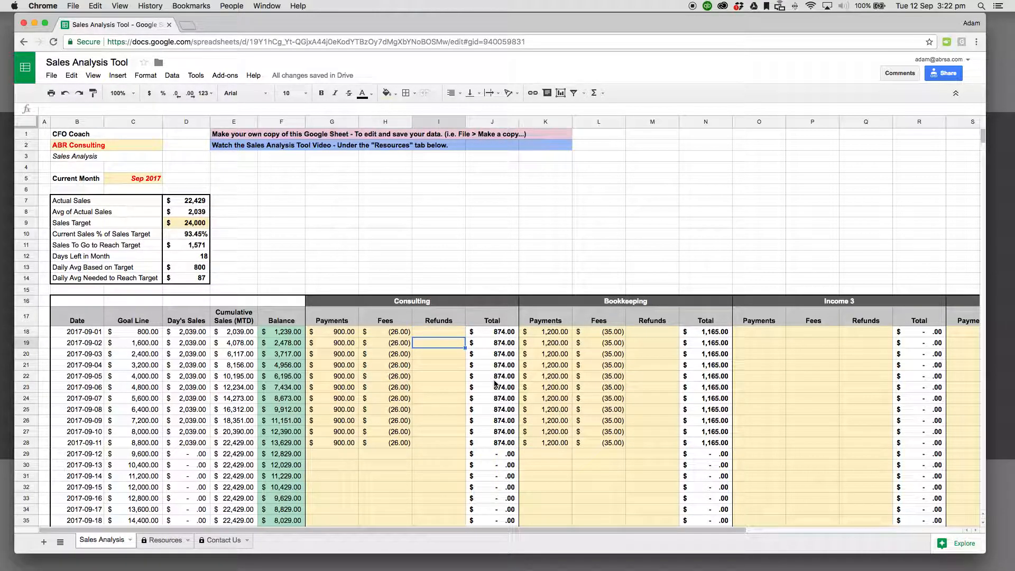
type("-450")
key("Return")
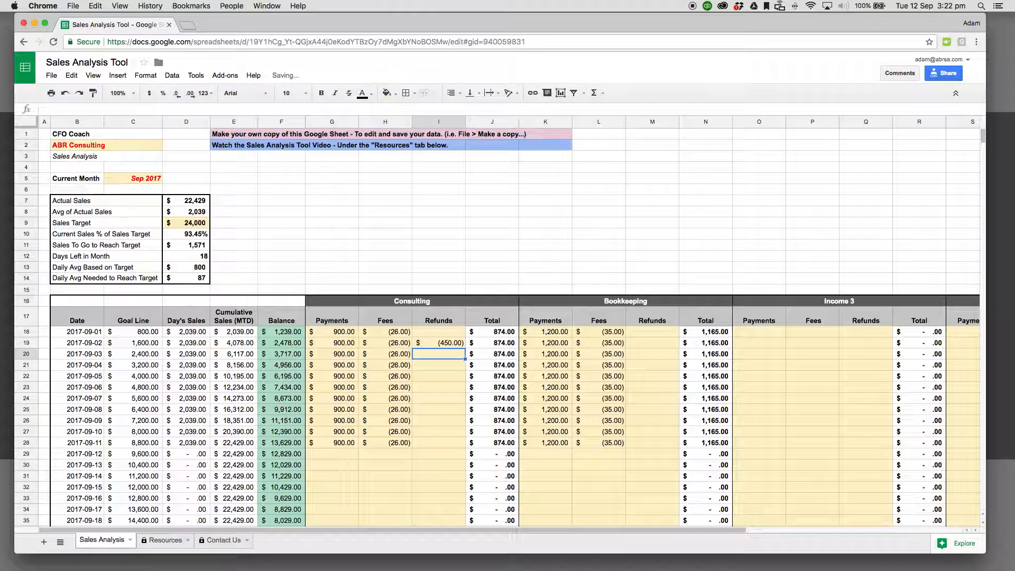
key("Down")
type("-900")
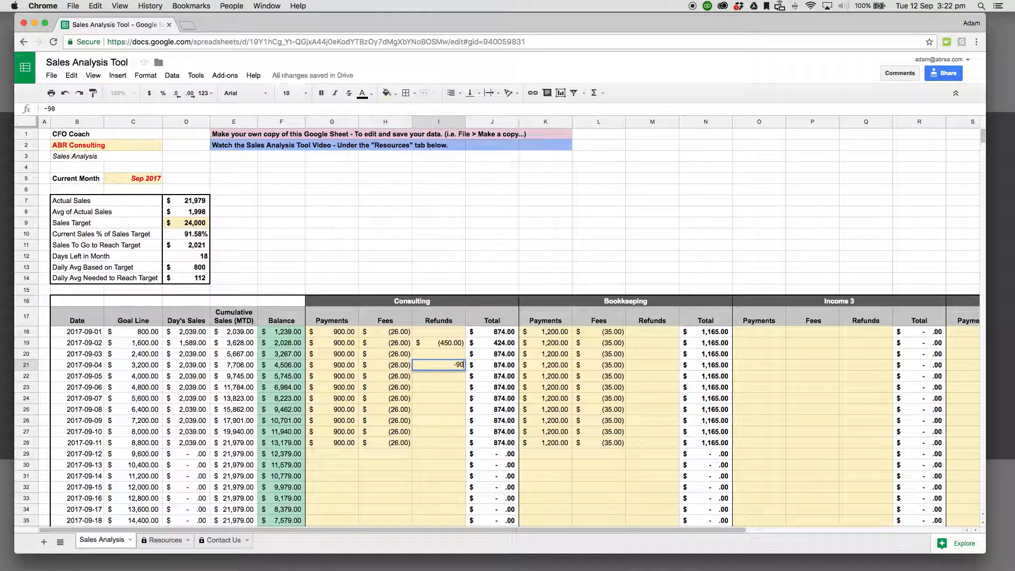
key("Return")
- Enter Consulting refunds of -900 for both 2017-09-07 and 2017-09-10
key("Down")
key("Down")
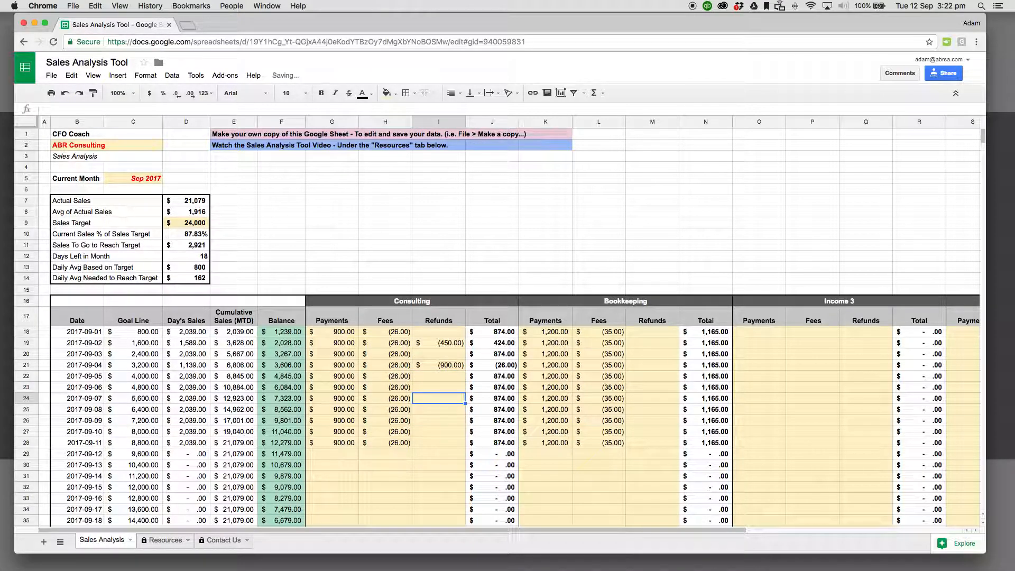
type("-900")
key("Return")
key("Down")
key("Down")
type("-900")
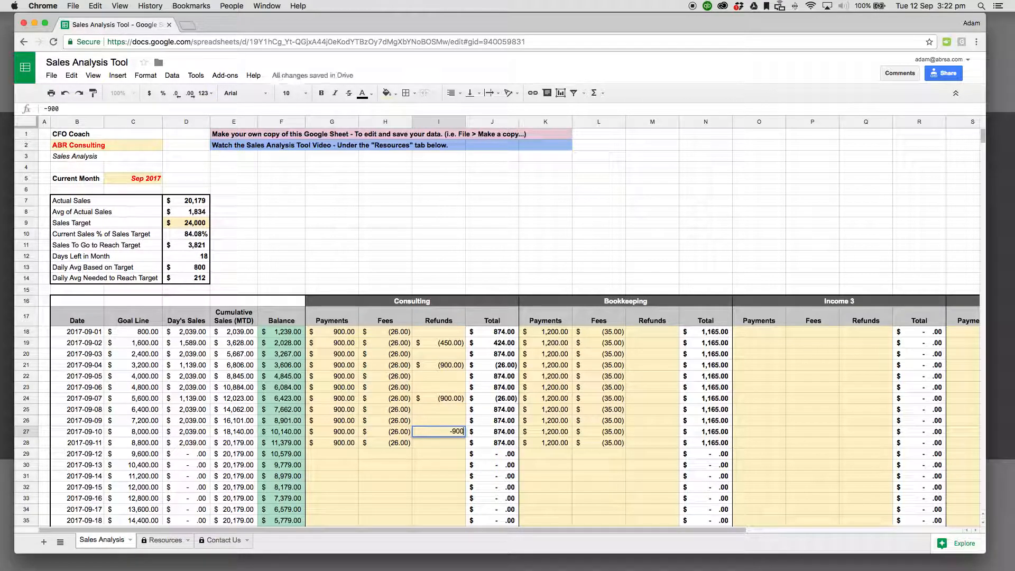
key("Return")
- Enter a Bookkeeping refund of -1200 for 2017-09-01
key("Right")
key("Right")
key("Right")
key("Right")
key("Up")
key("Up")
key("Up")
key("Up")
key("Up")
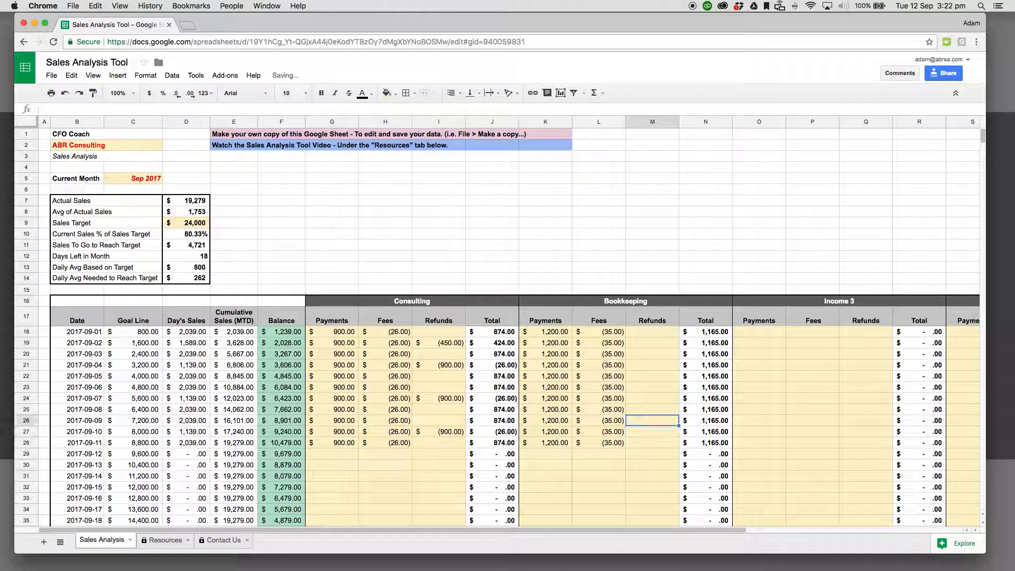
key("Up")
key("Up")
key("Up")
key("Up")
key("Up")
type("-1200")
key("Return")
- Enter Bookkeeping refunds of -1200 for 2017-09-05 and 2017-09-08
key("Down")
key("Down")
key("Down")
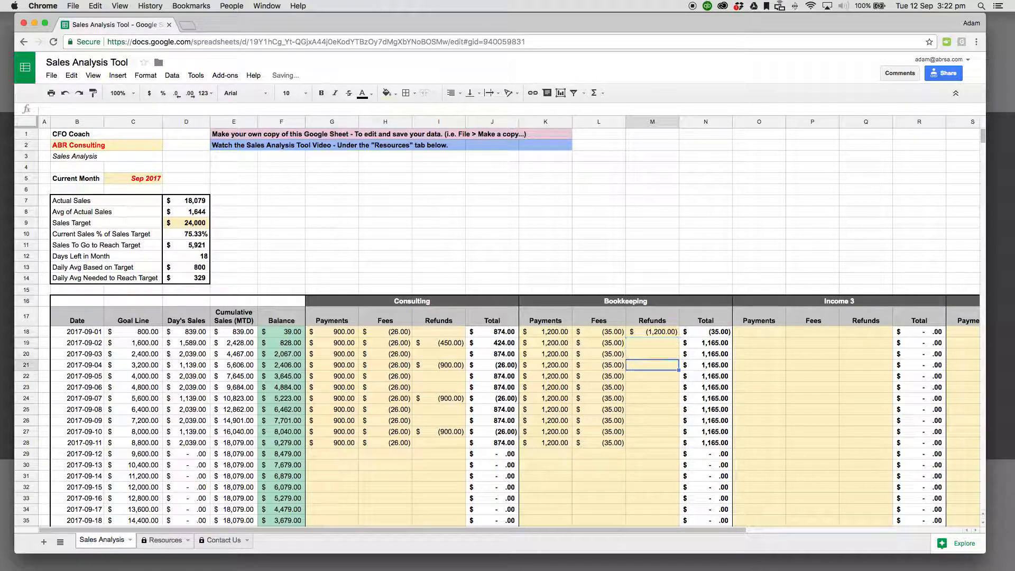
type("-1200")
key("Return")
key("Down")
key("Down")
type("200")
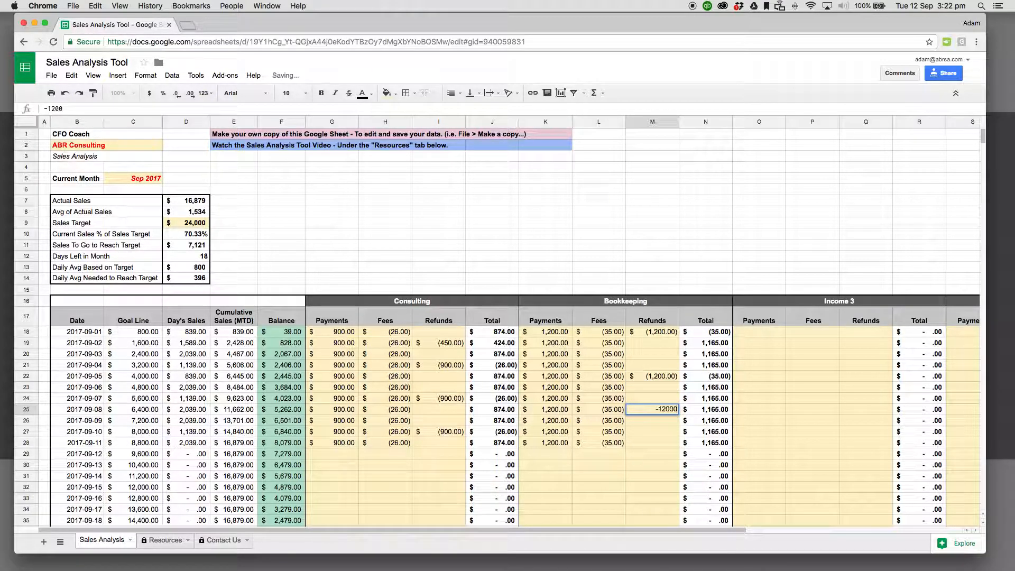
key("Return")
- Enter Bookkeeping refunds of -1200 for 2017-09-11 and 2017-09-09
key("Down")
key("Down")
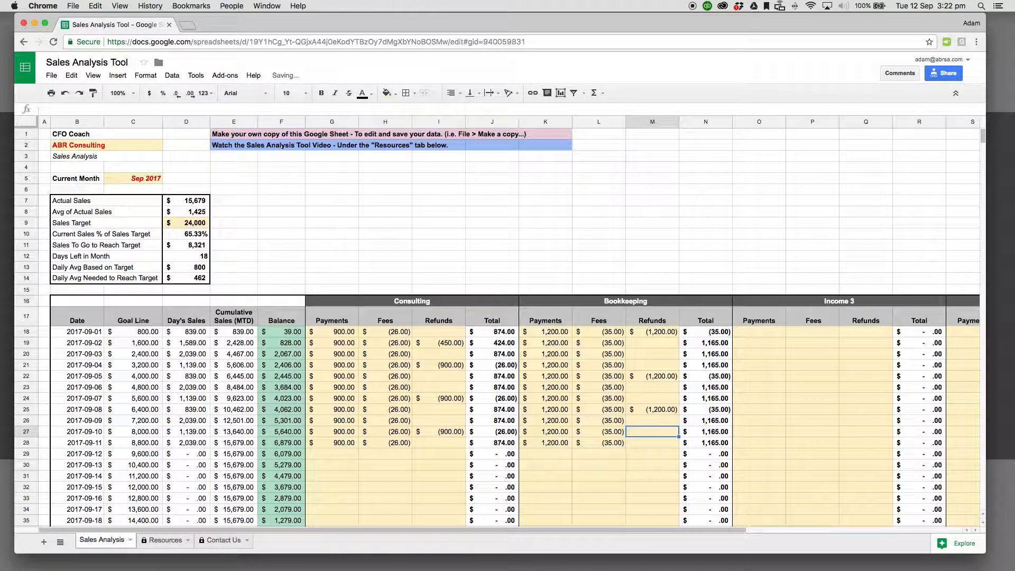
type("-1200")
key("Return")
key("Up")
key("Up")
key("Up")
type("-12")
type("00")
key("Return")
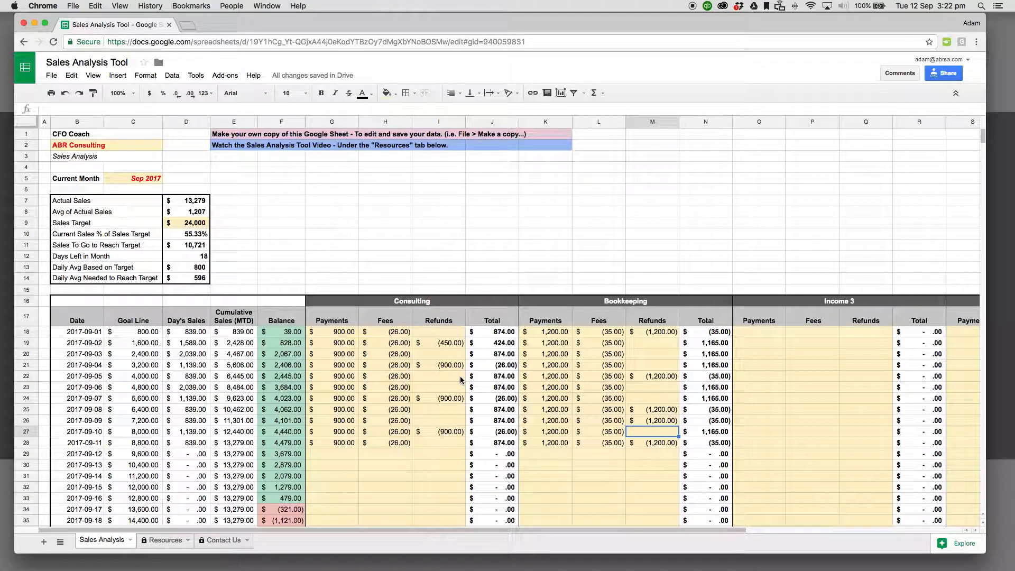
- Look over the income columns and examine the summary figures from Actual Sales through Daily Avg Needed to Reach Target
scroll(650, 389, "right", 5)
scroll(649, 390, "left", 4)
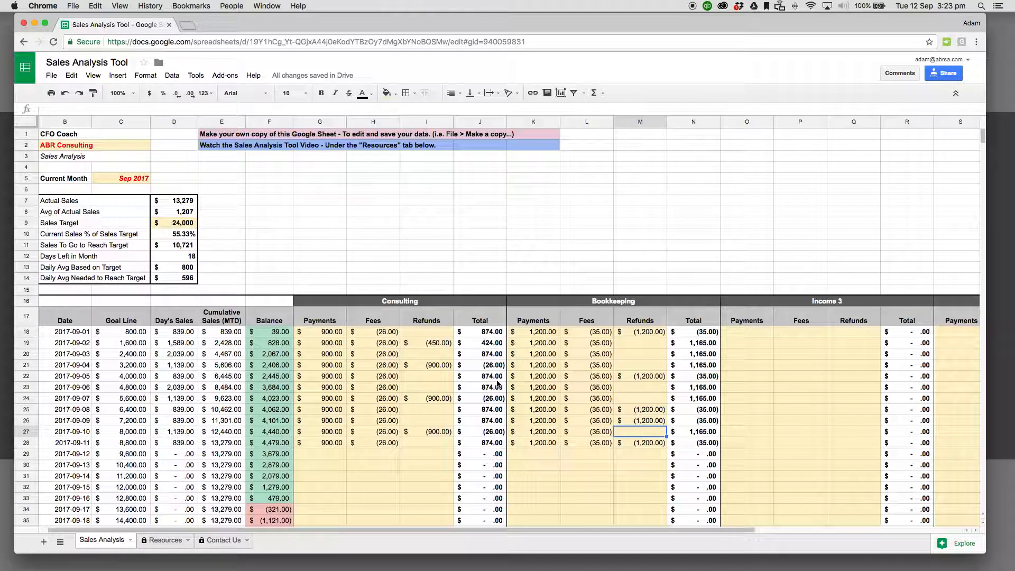
left_click(185, 201)
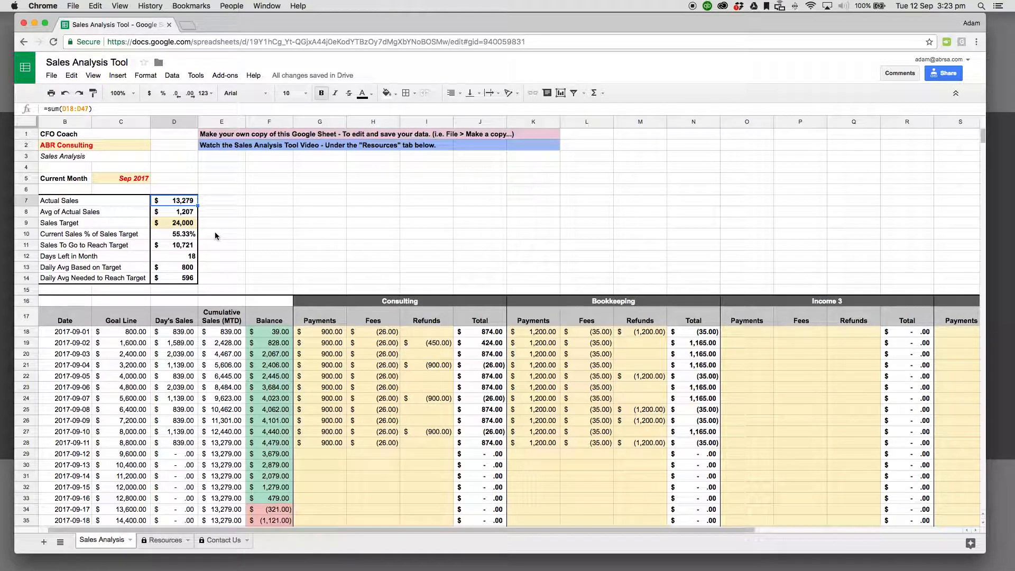
key("Down")
key("Down")
key("Down")
key("Down")
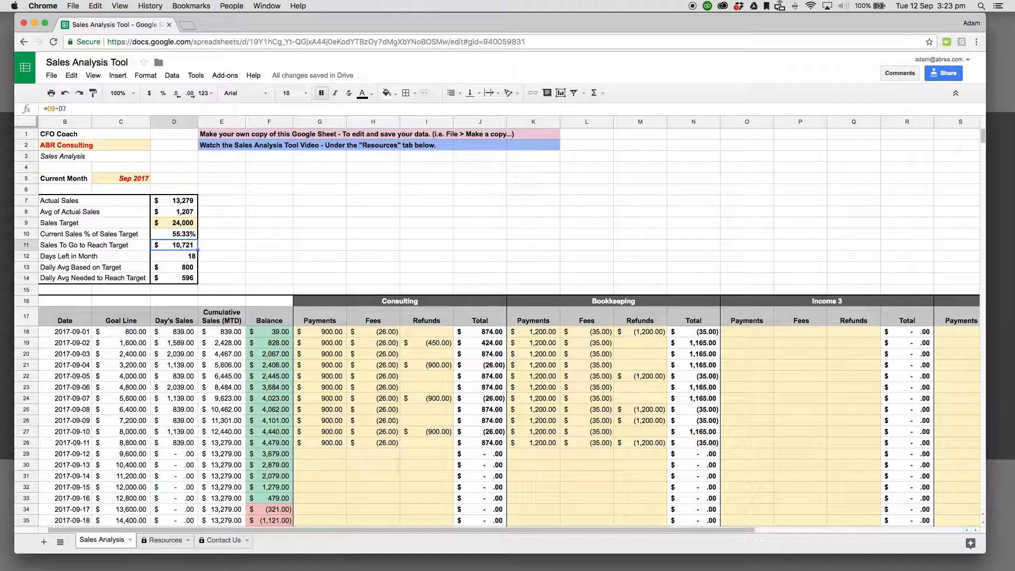
key("Down")
key("Down")
key("Down")
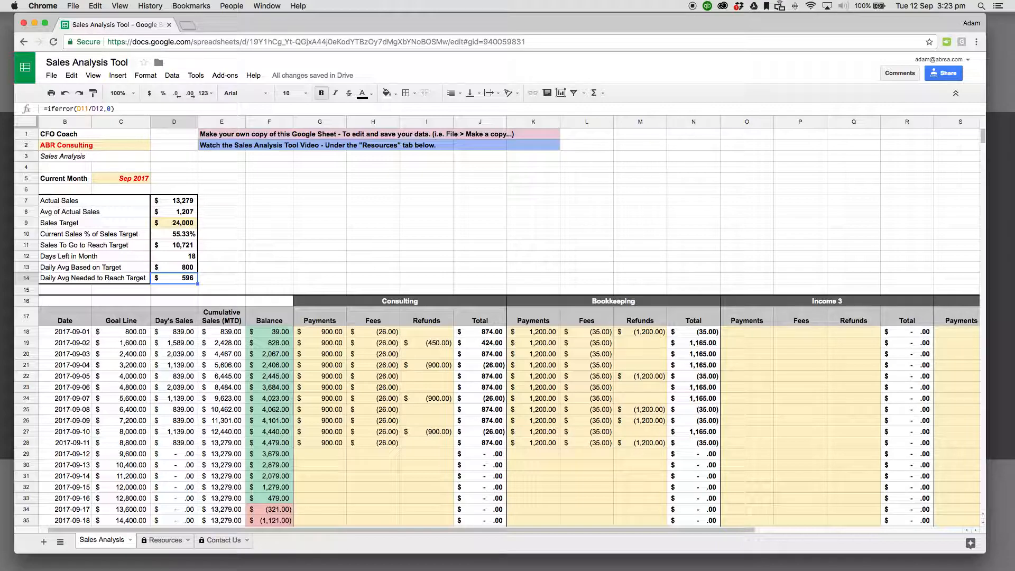
- Compare the Daily Avg Based on Target with the Daily Avg Needed to Reach Target in the summary block
key("Up")
key("Up")
key("Down")
key("Down")
- Examine the daily Goal Line values, starting from 2017-09-01, and how they build up from the target's daily average
scroll(338, 307, "down", 5)
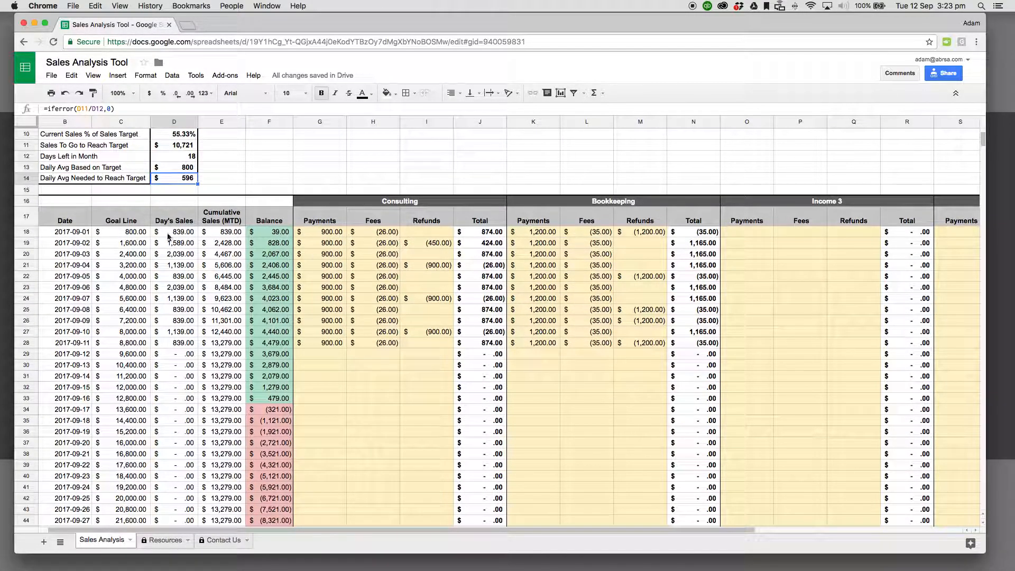
left_click(67, 233)
key("Right")
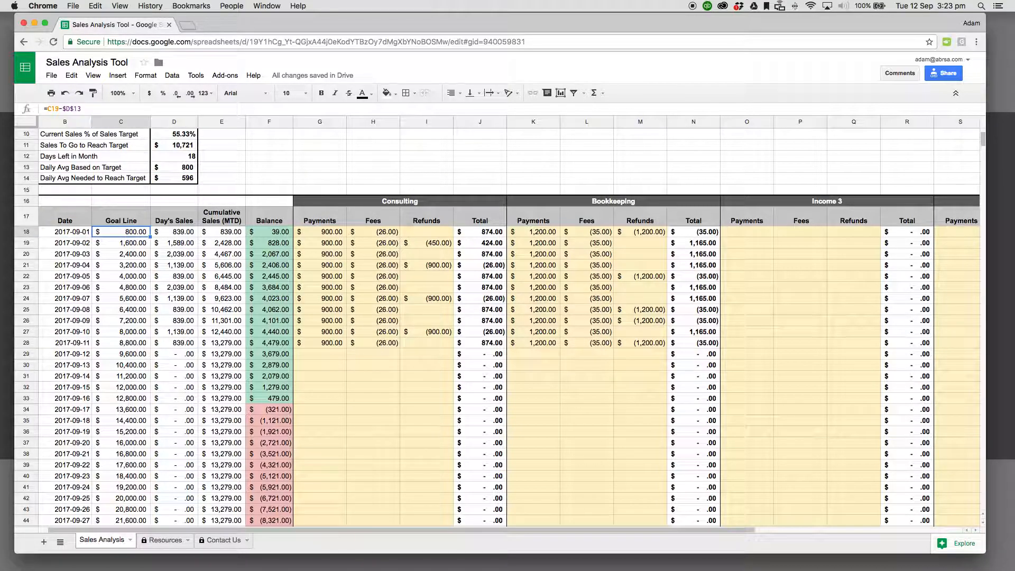
key("Down")
key("Down")
key("Down")
key("Down")
key("Down")
key("Down")
key("Down")
key("Down")
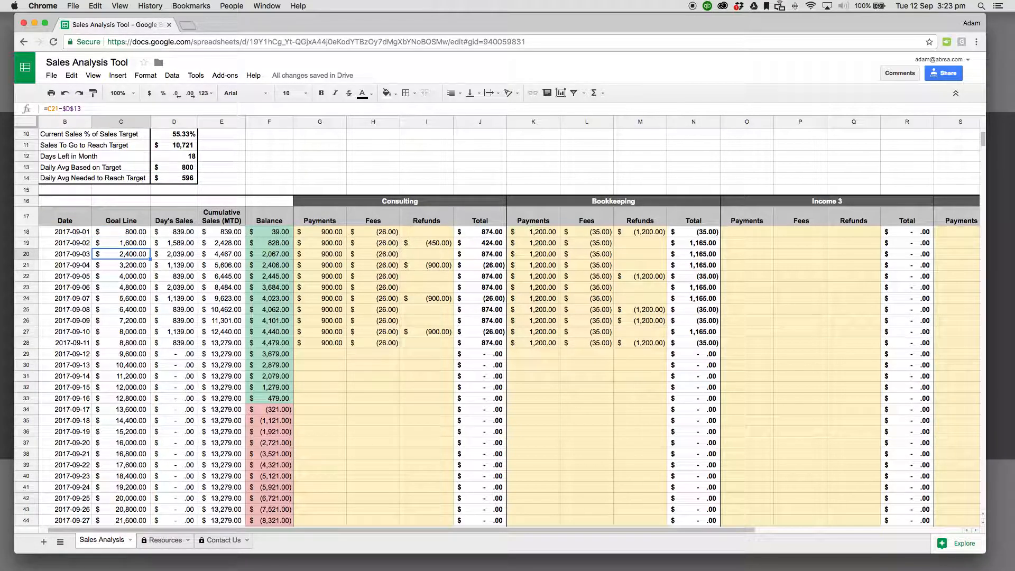
key("Up")
key("Up")
key("Up")
key("Up")
key("Up")
key("Up")
key("Up")
key("Up")
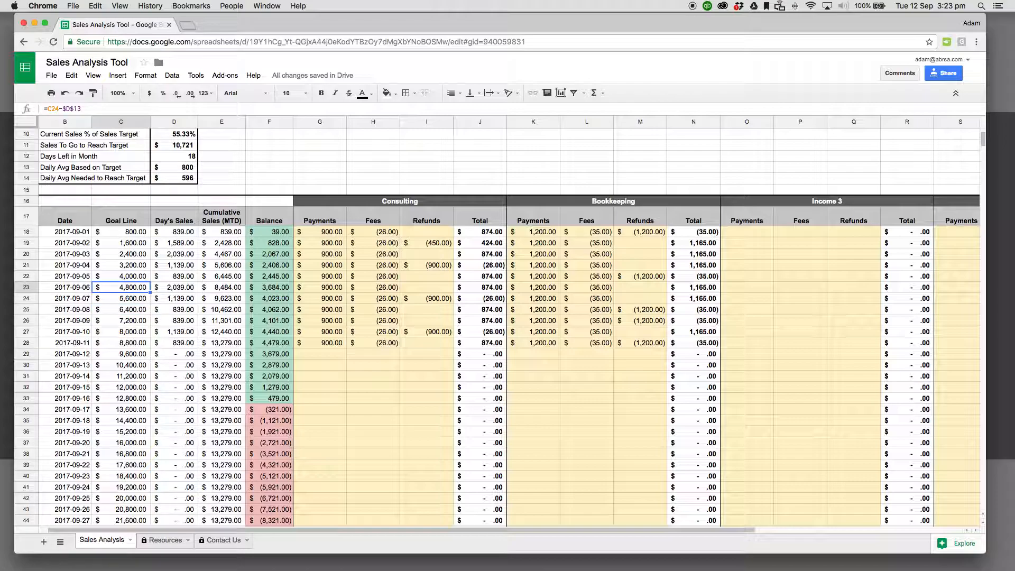
- Examine Day's Sales and Cumulative Sales for 2017-09-01, and follow the Balance column down to 2017-09-11
key("Right")
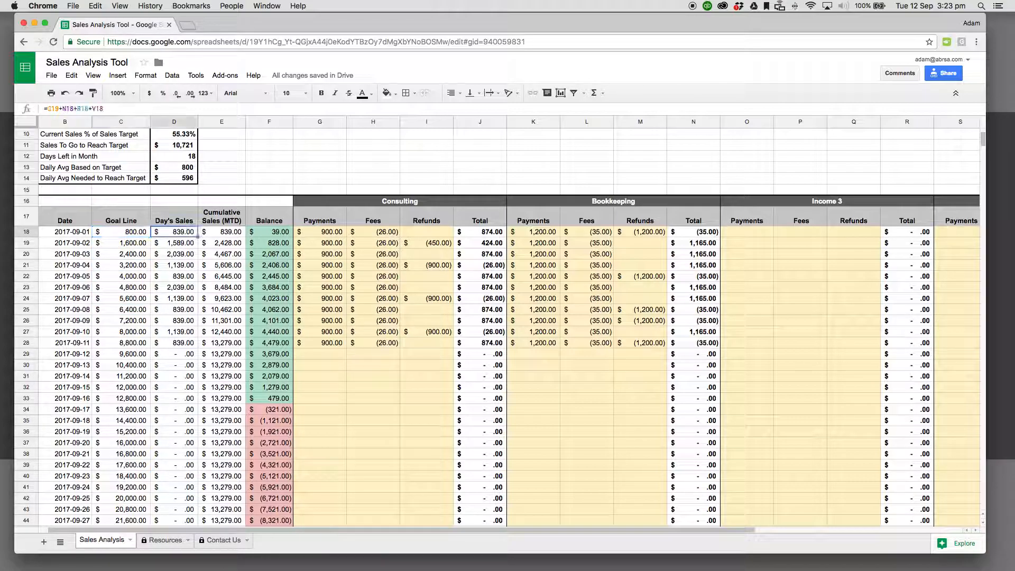
key("Right")
key("Right")
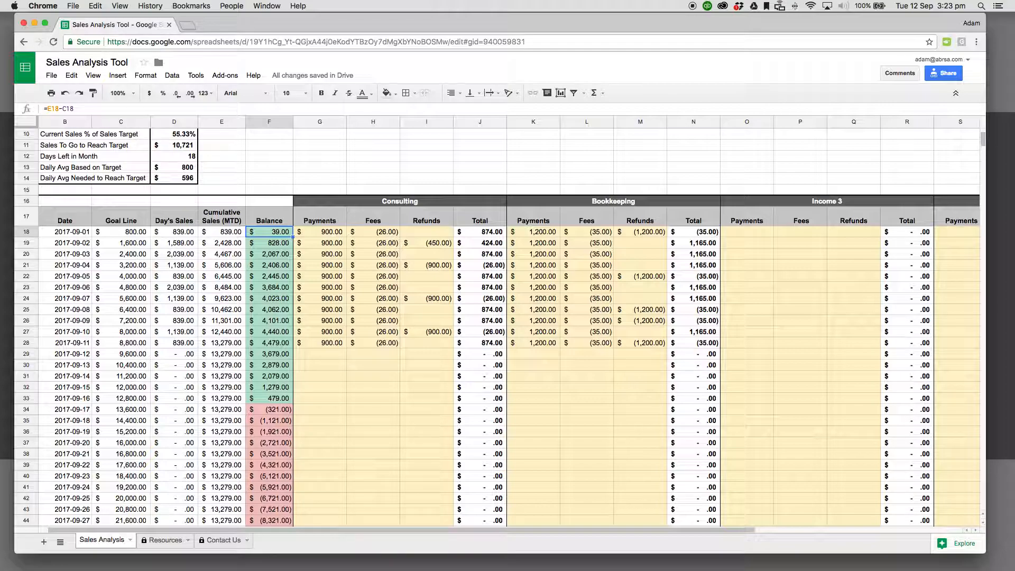
key("Down")
key("Down")
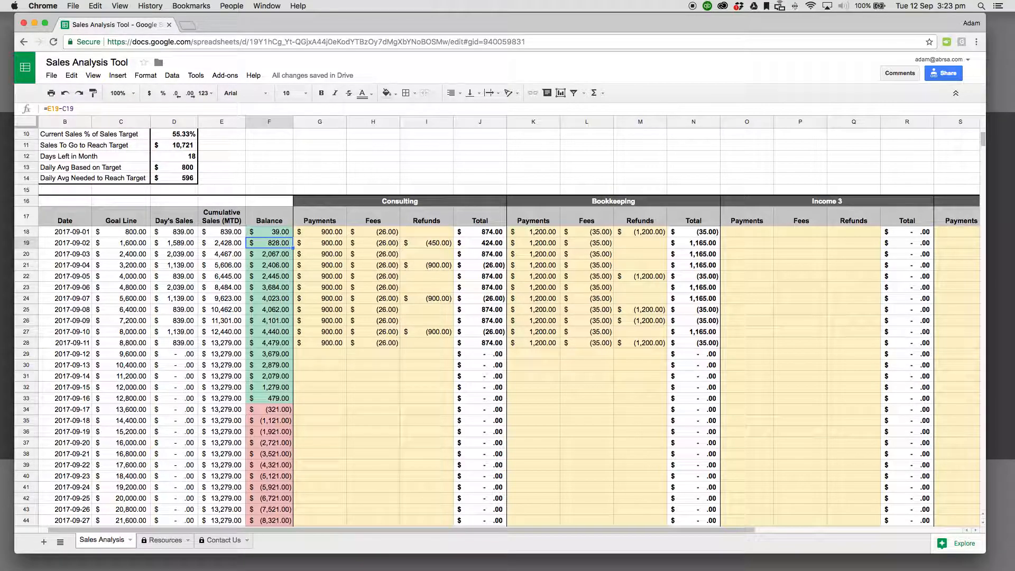
key("Down")
key("Down")
key("Down")
key("Down")
key("Down")
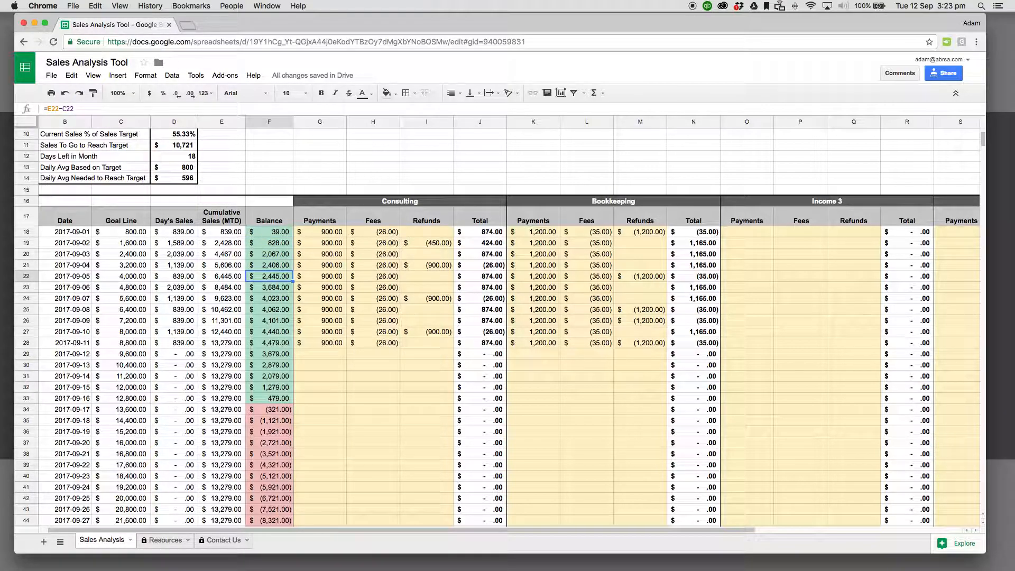
key("Down")
key("Down")
key("Up")
key("Down")
key("Down")
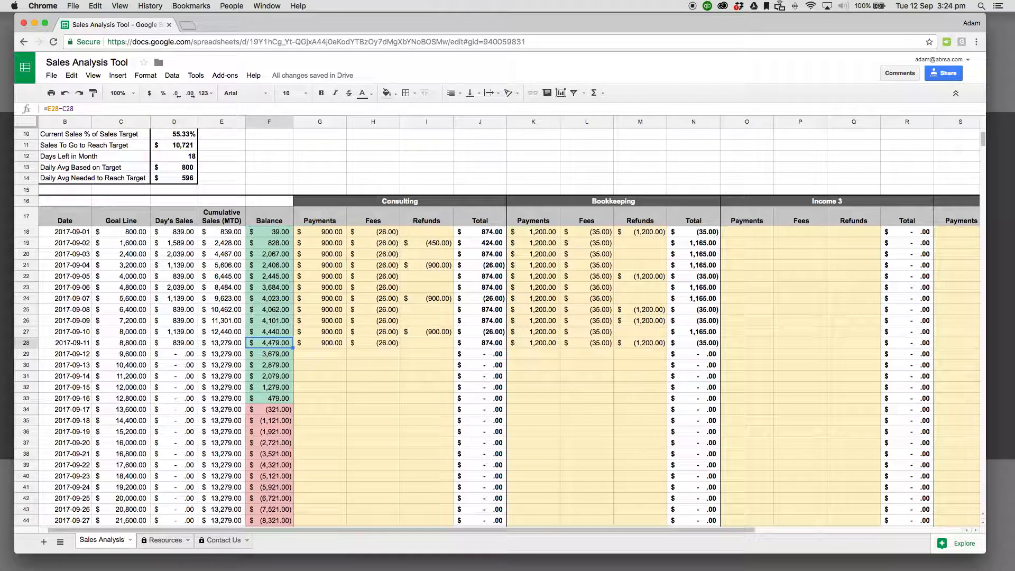
- Examine the Balance column for the days without entries, from 2017-09-12 to the month's end on 2017-09-30
key("Down")
key("Up")
key("Down")
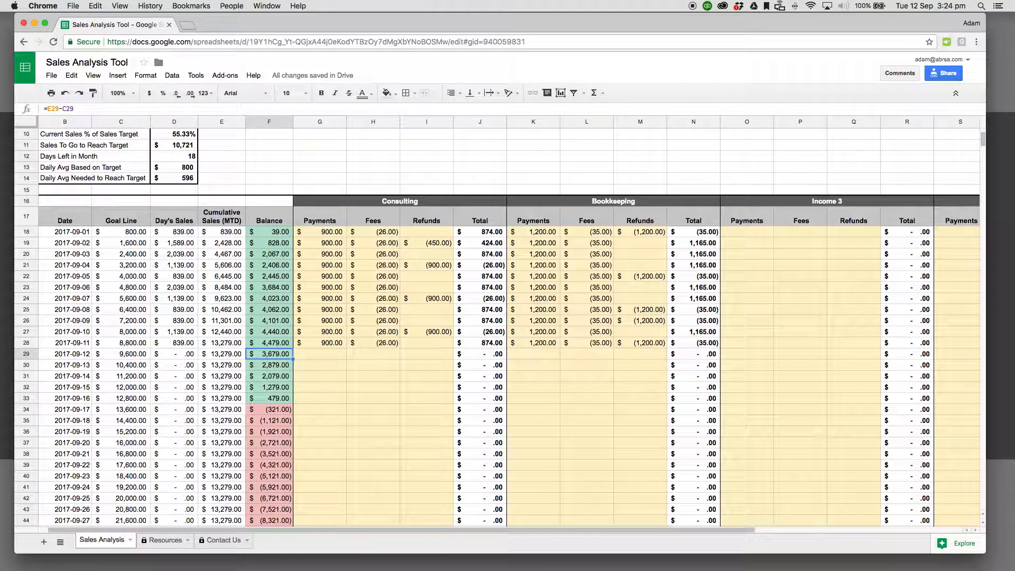
key("Down")
key("Down")
key("Down")
key("Down")
key("Down")
scroll(293, 337, "down", 3)
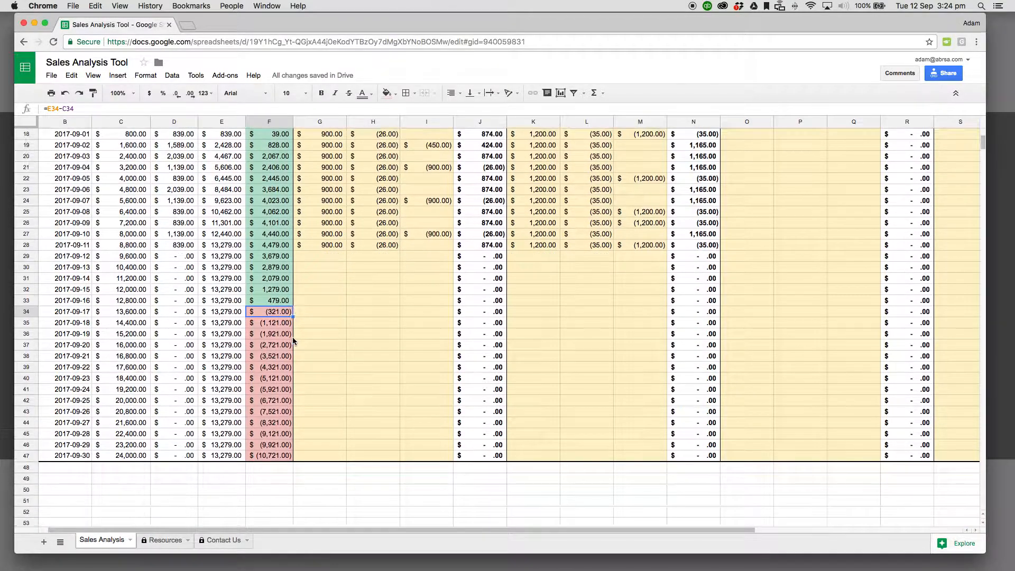
left_click(275, 456)
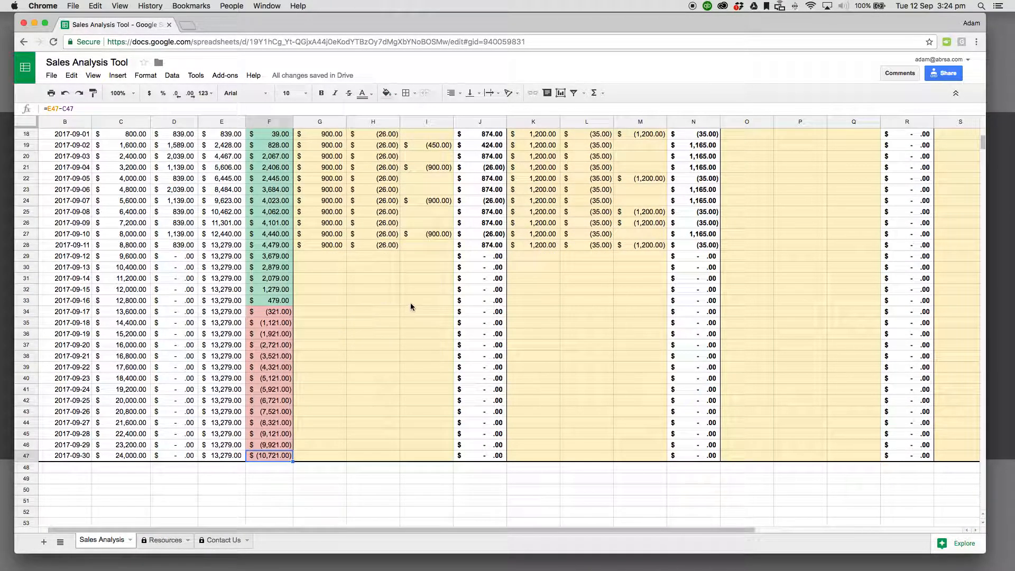
- Return to the summary block at the sheet's start and look over the daily rows and target figures together
scroll(366, 290, "up", 5)
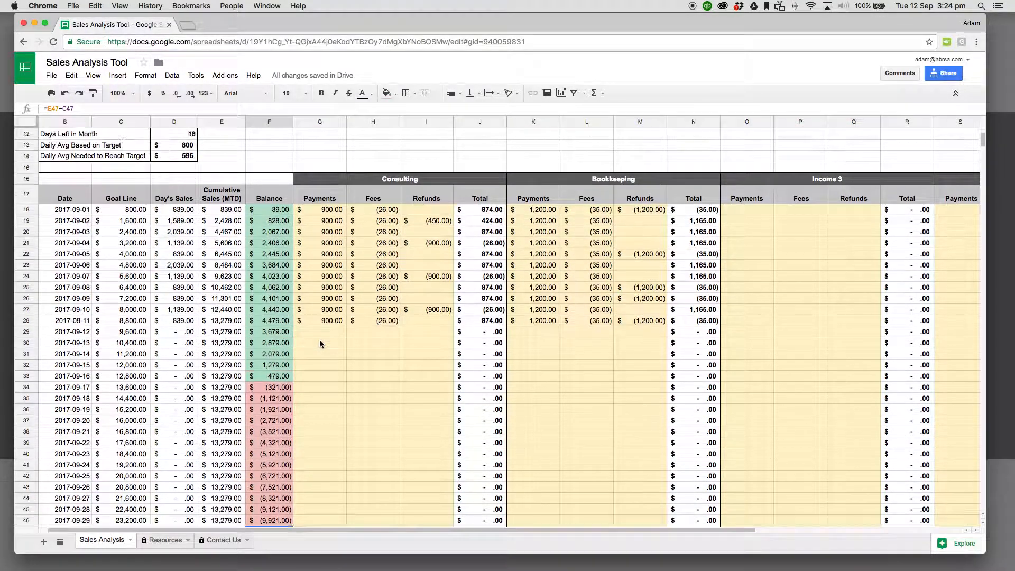
scroll(319, 340, "up", 2)
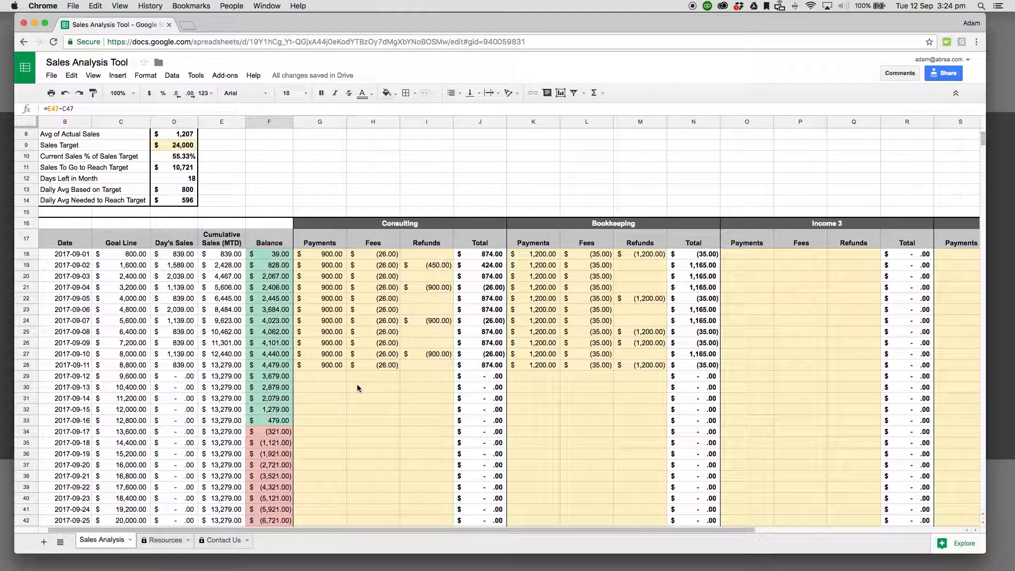
scroll(357, 384, "up", 3)
left_click(330, 271)
key("Left")
key("Left")
key("Left")
key("Left")
key("Left")
key("Left")
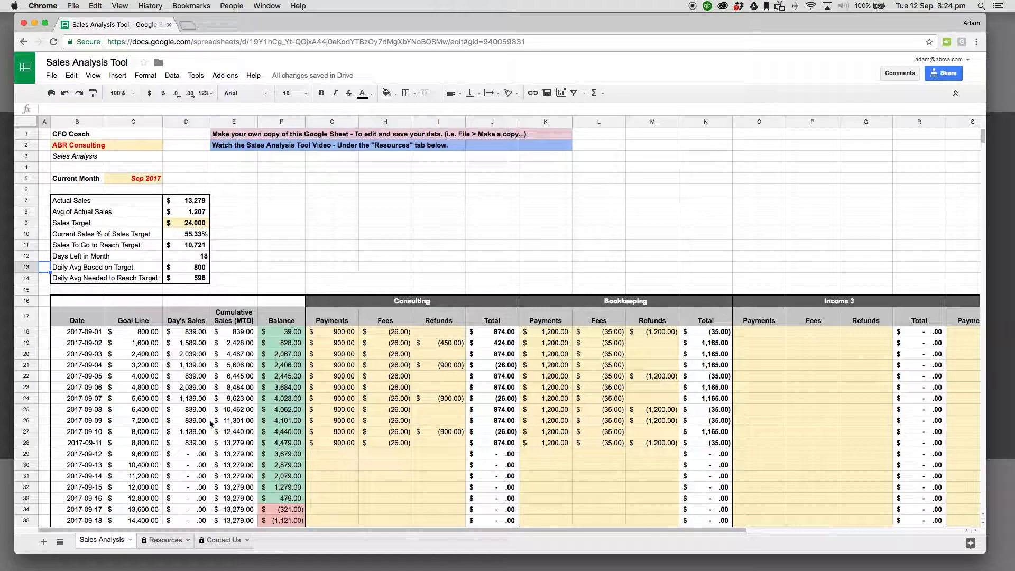
- Review the instructions and other management tool links on the Resources sheet, and return to the Sales Analysis sheet
left_click(165, 541)
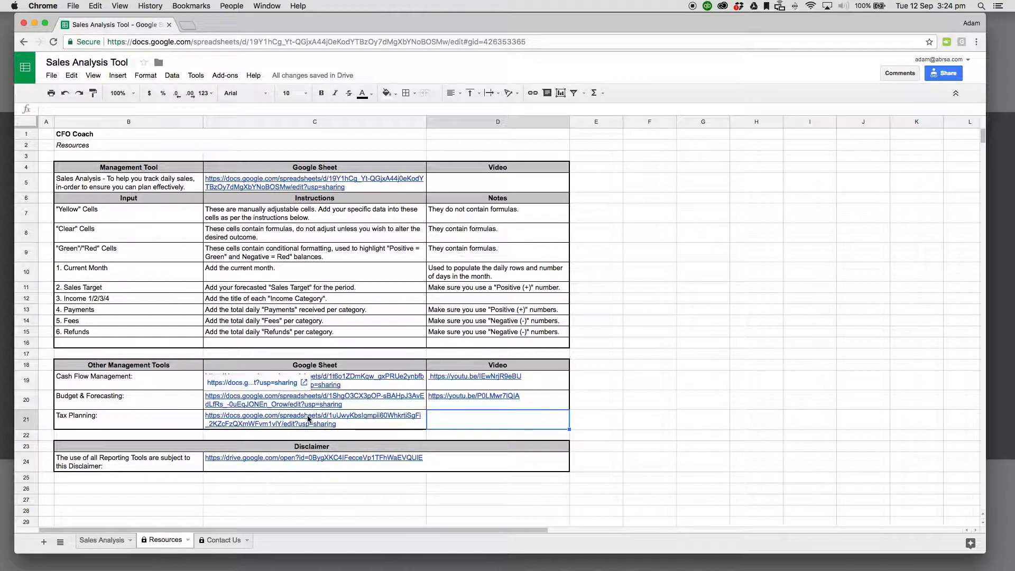
left_click(111, 541)
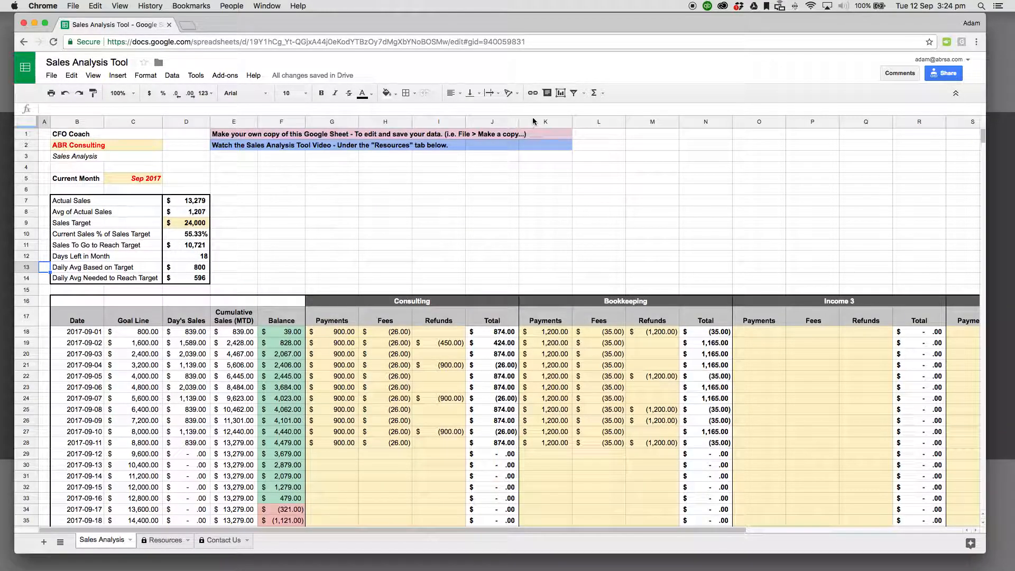